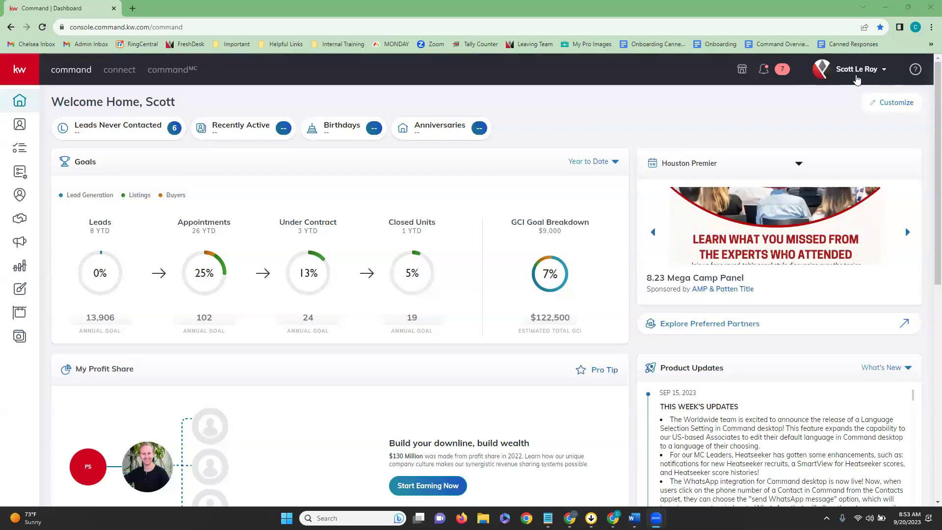
# Check the other accounts, dismiss the account list, and go to the Campaigns area.
pyautogui.click(856, 73)
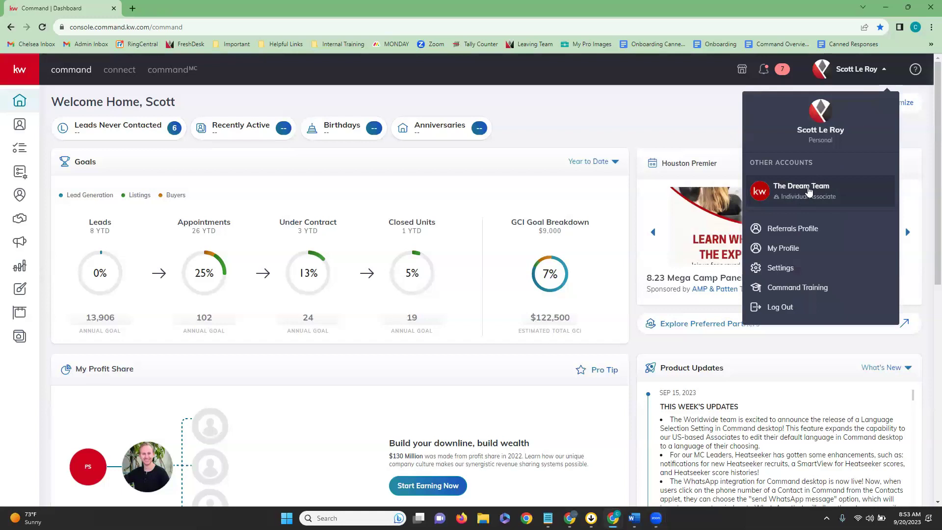
pyautogui.click(712, 119)
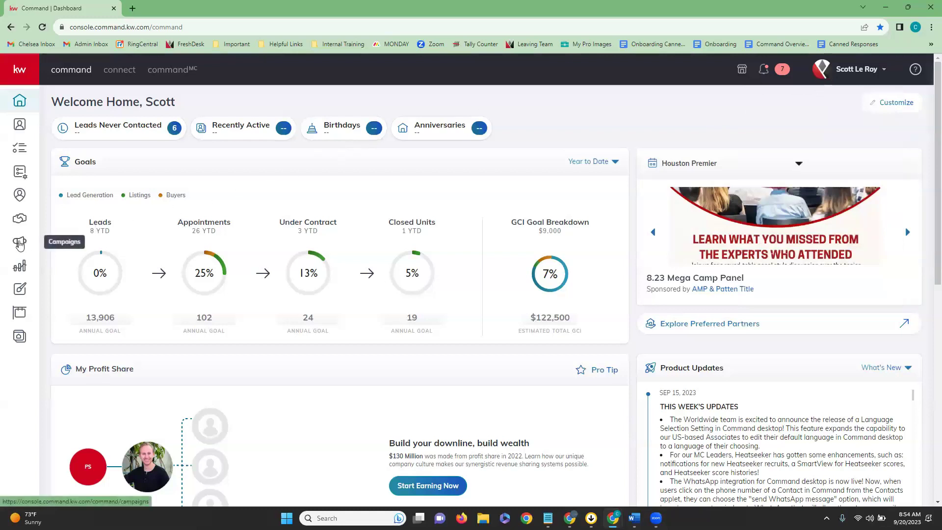
pyautogui.click(20, 244)
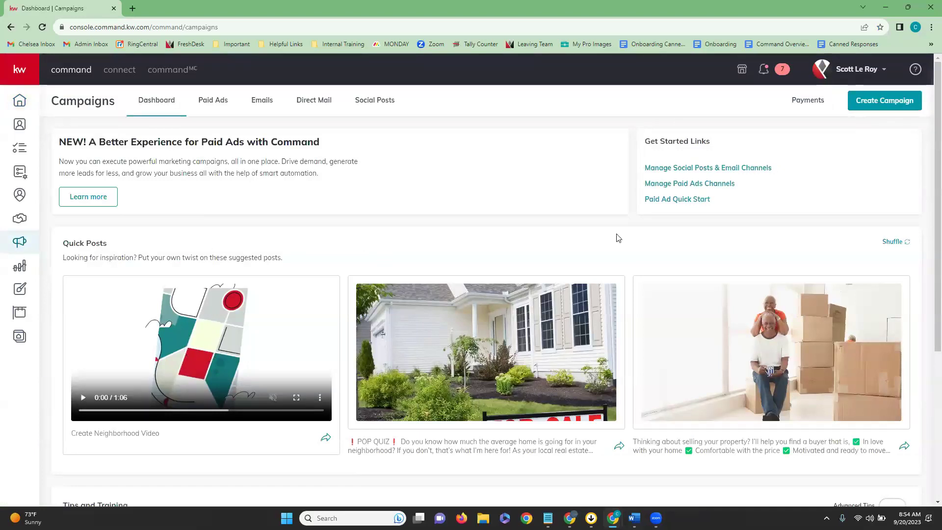
# Launch Paid Ad Quick Start and create a Recruit Agents / Branding ad program.
pyautogui.click(690, 201)
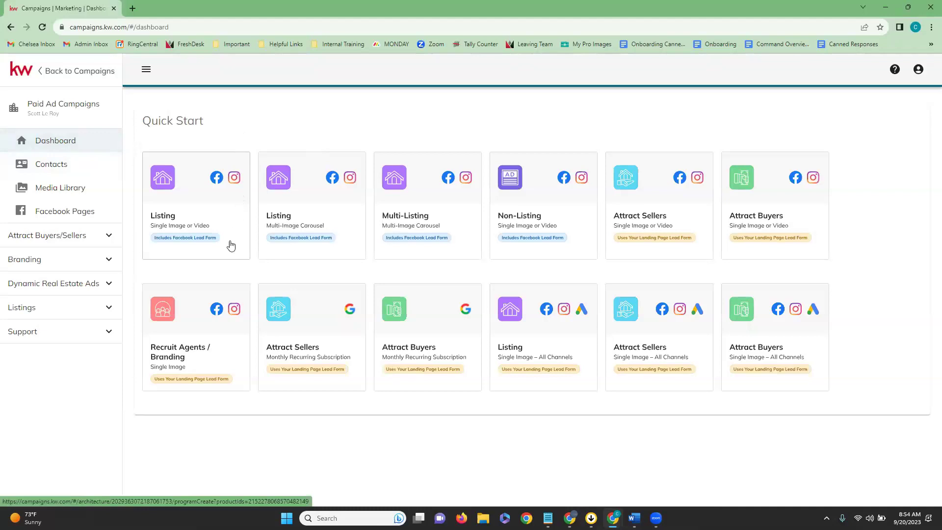
pyautogui.click(218, 366)
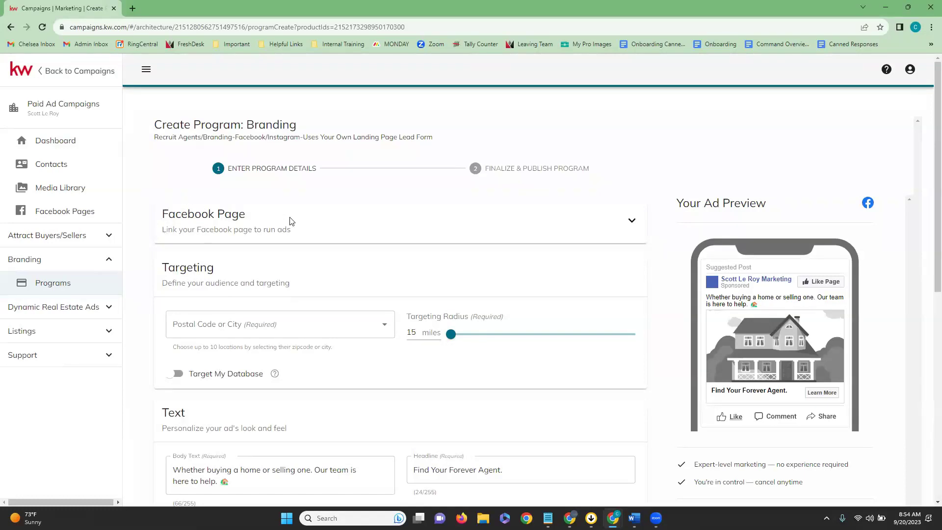
# Expand the Facebook Page card to show the linked marketing page, then scroll toward Targeting.
pyautogui.click(631, 223)
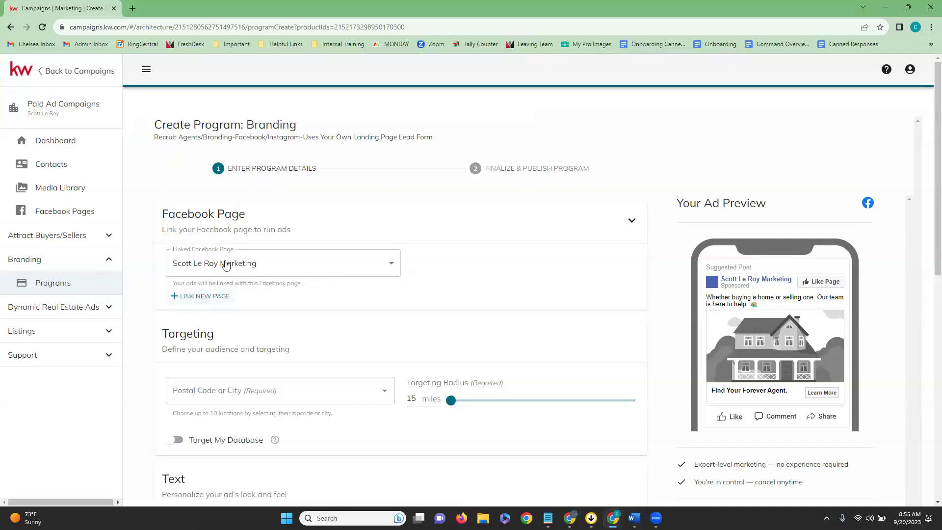
pyautogui.scroll(-3, 457, 308)
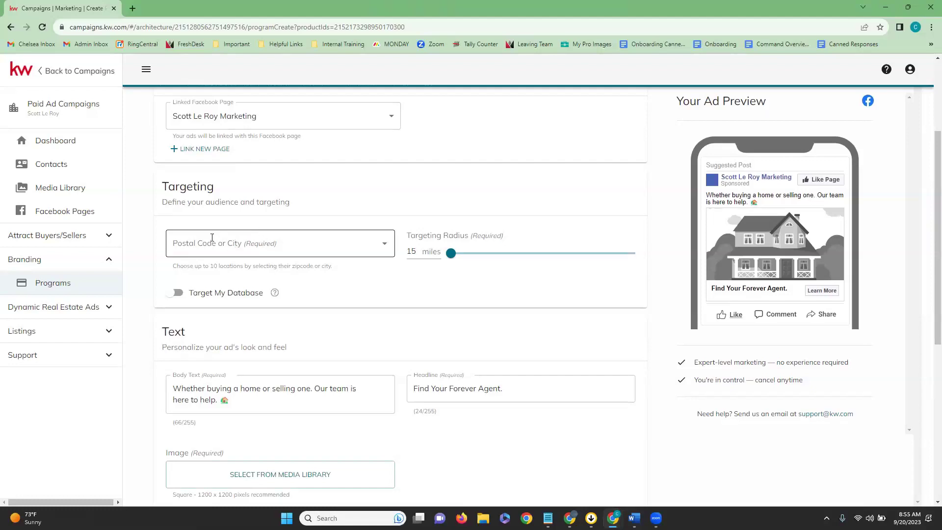
# Widen the targeting radius to 17 miles, turn on Target My Database, and browse the audience tags.
pyautogui.click(383, 248)
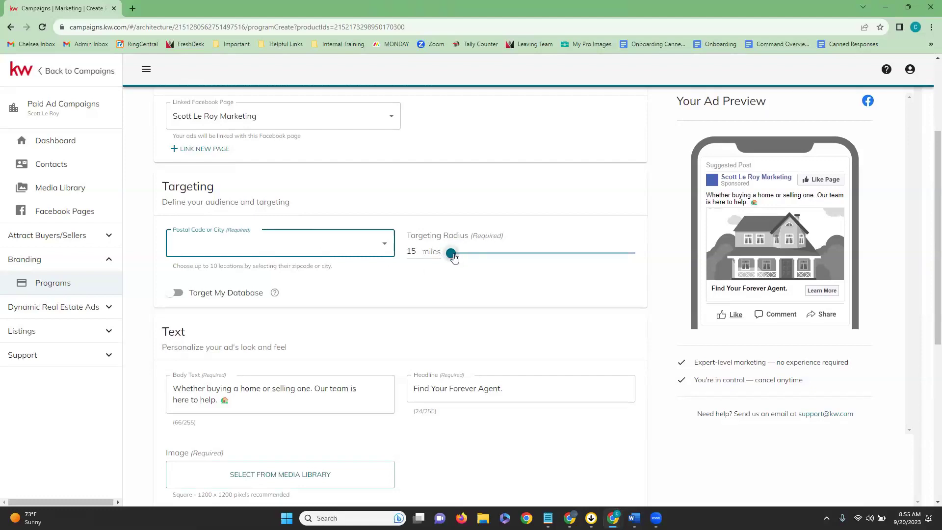
pyautogui.moveTo(453, 257)
pyautogui.mouseDown()
pyautogui.moveTo(554, 256)
pyautogui.moveTo(465, 259)
pyautogui.mouseUp()
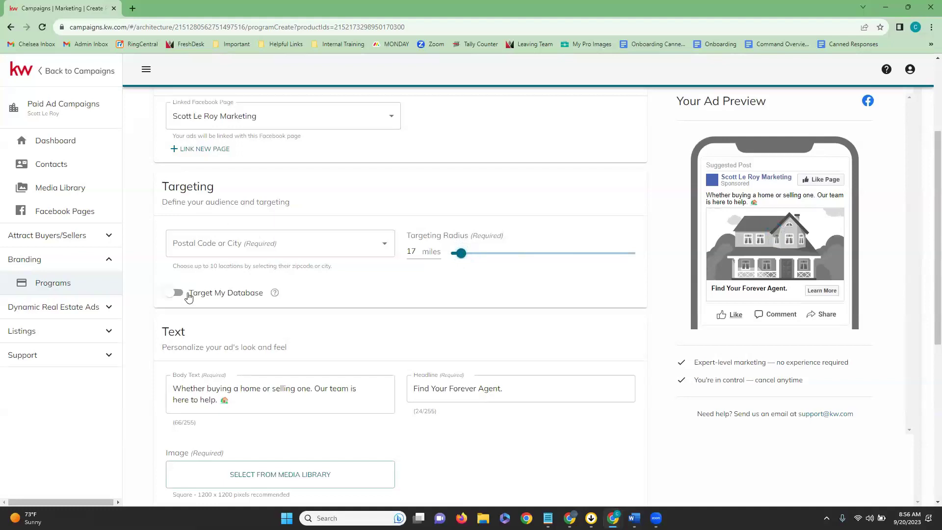
pyautogui.moveTo(275, 293)
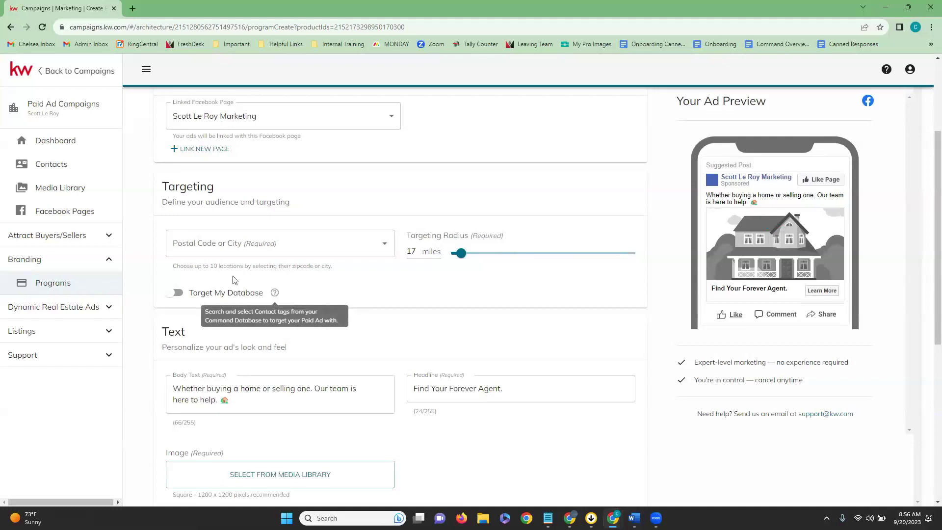
pyautogui.click(176, 294)
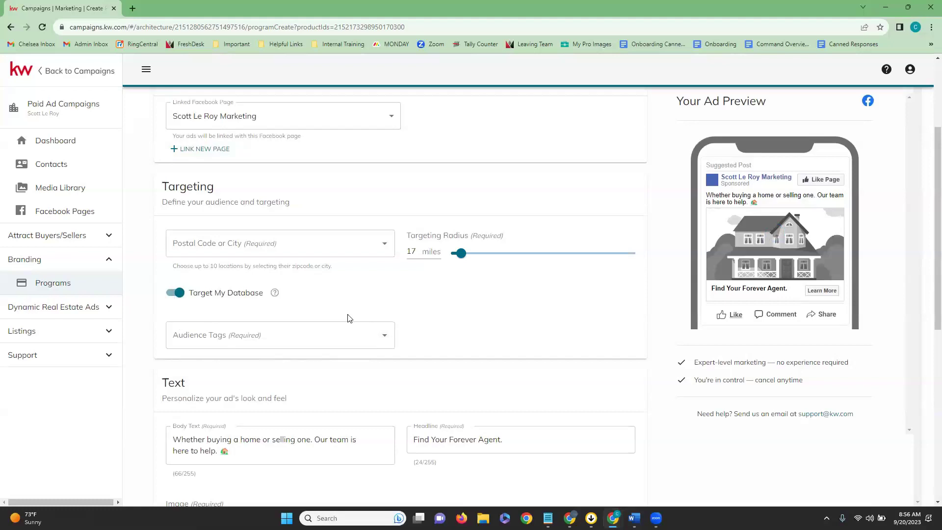
pyautogui.click(386, 340)
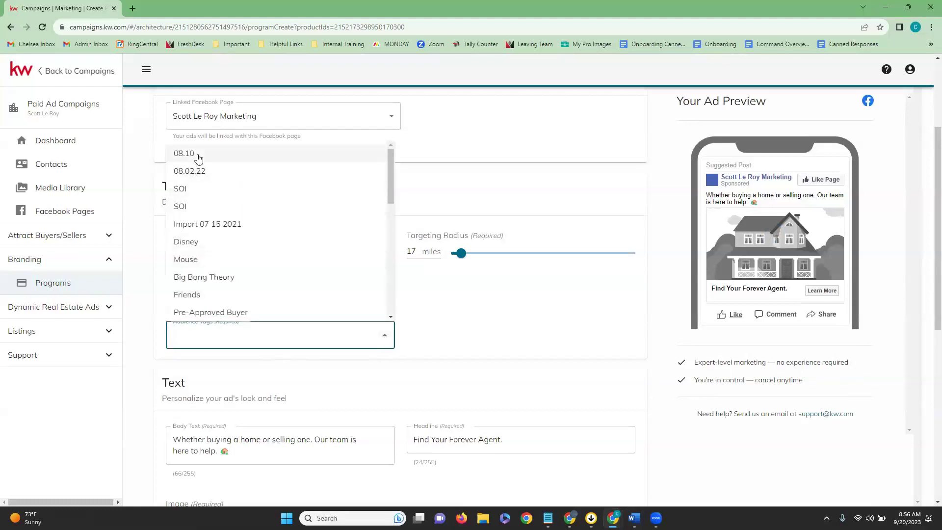
pyautogui.scroll(-5, 210, 238)
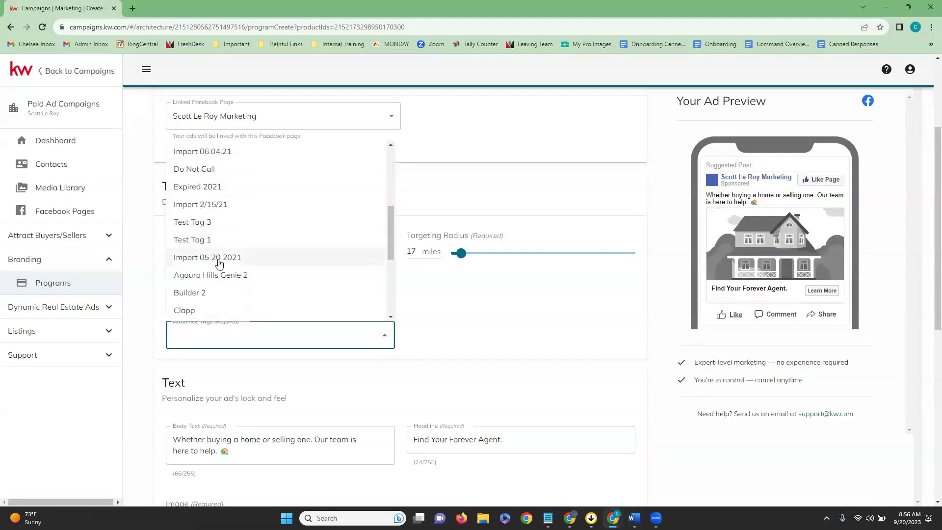
pyautogui.scroll(-5, 219, 264)
pyautogui.scroll(3, 220, 270)
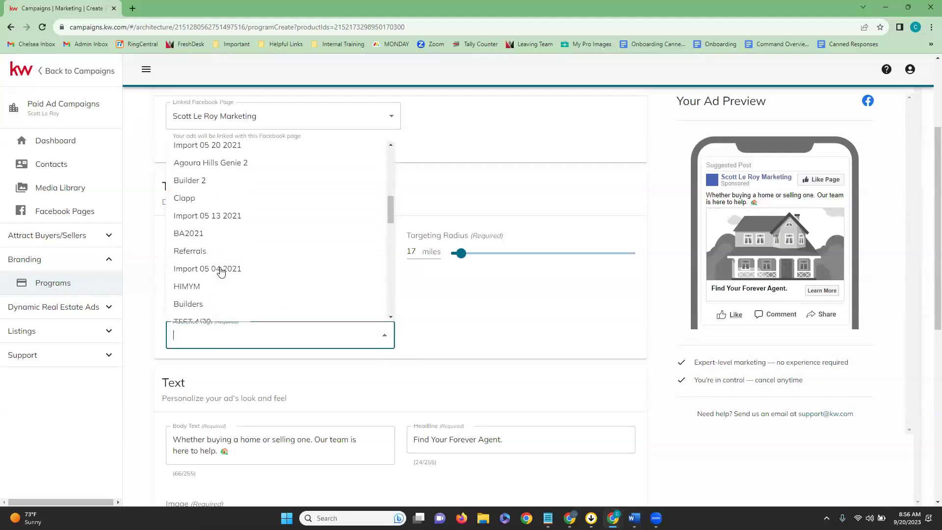
pyautogui.scroll(5, 222, 271)
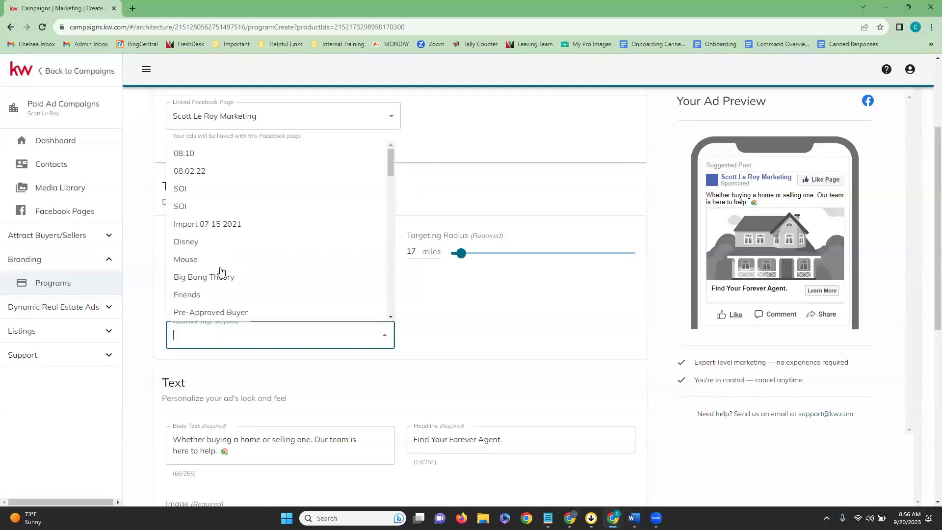
# Close the audience tag list without choosing a tag and turn Target My Database off.
pyautogui.click(461, 293)
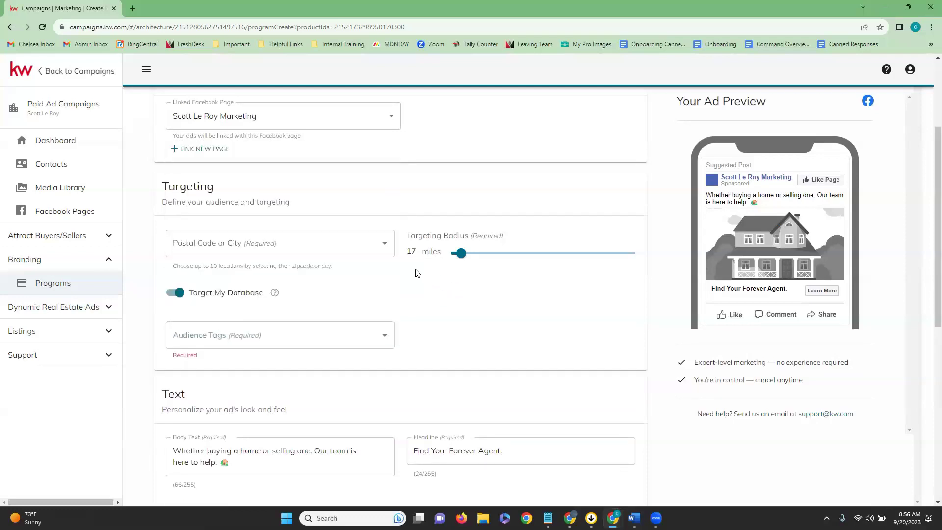
pyautogui.click(178, 297)
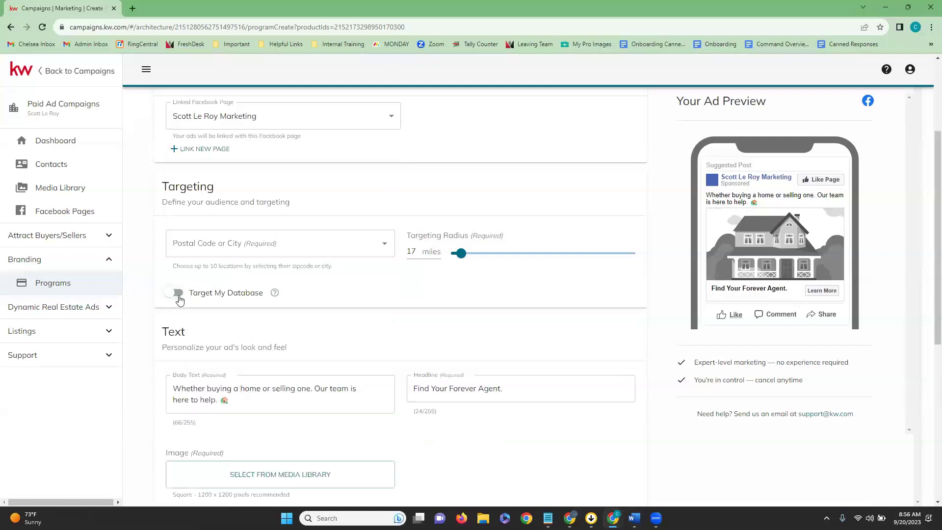
pyautogui.scroll(-3, 264, 297)
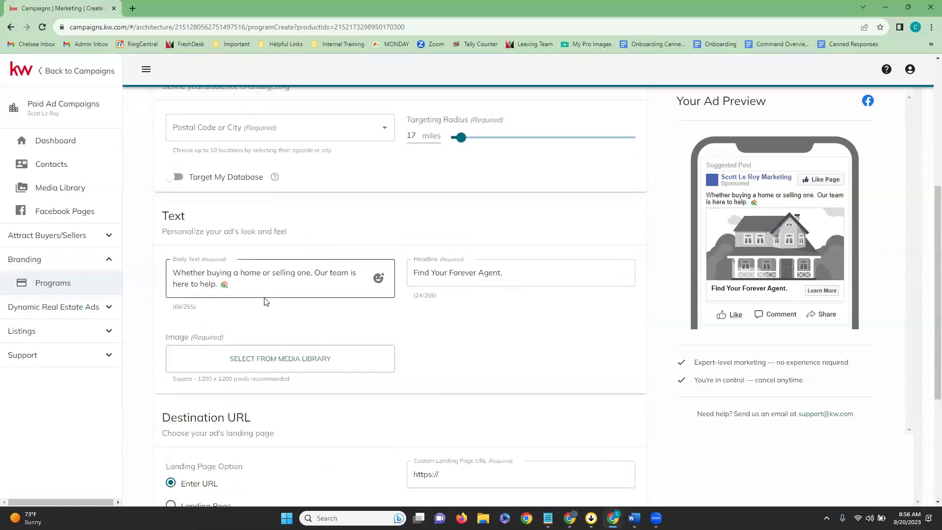
pyautogui.scroll(2, 377, 246)
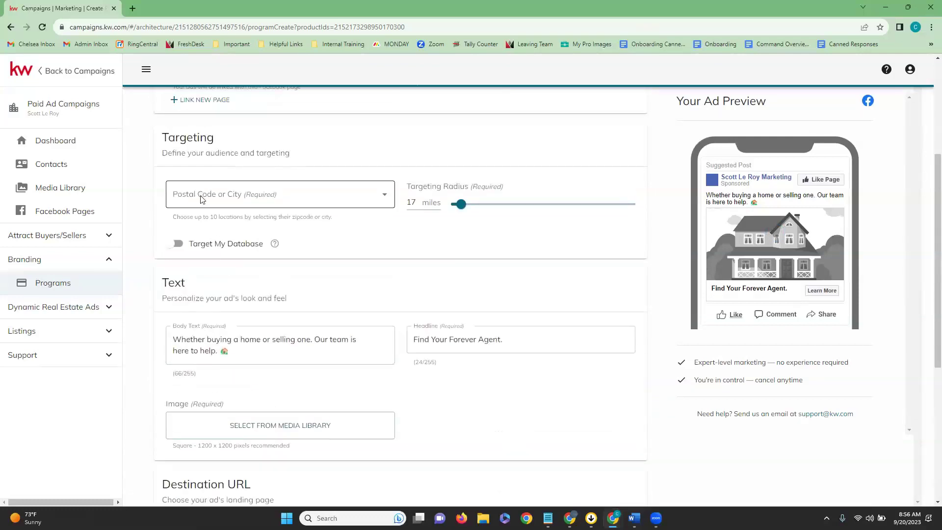
# Target postal code 32259, choosing Switzerland, FL 32259, USA as the location.
pyautogui.click(200, 196)
pyautogui.write('32259')
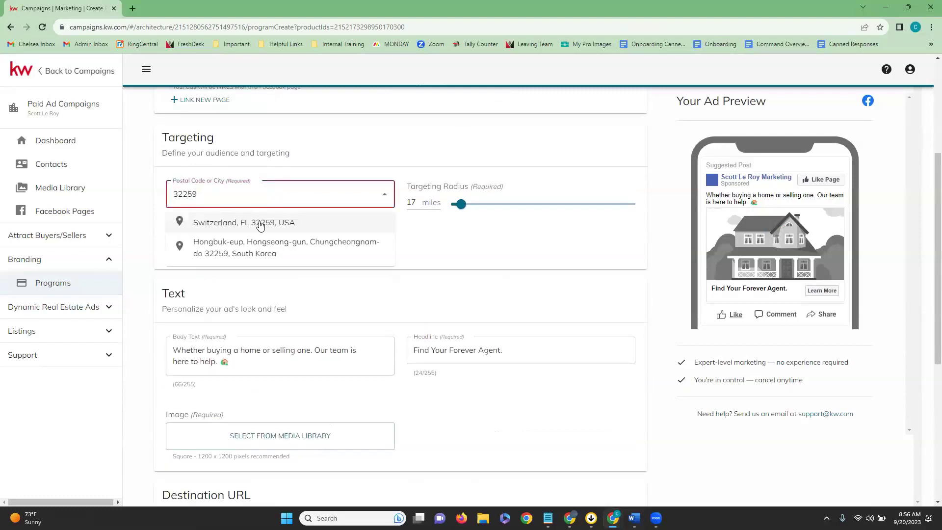
pyautogui.click(259, 224)
pyautogui.scroll(-3, 387, 252)
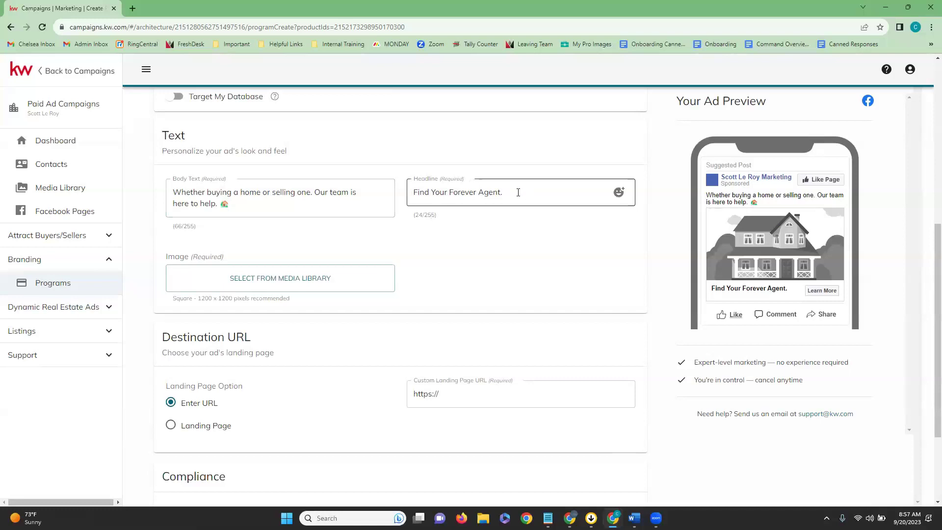
# Replace the existing headline text with 'Test Campaign'.
pyautogui.moveTo(517, 192); pyautogui.dragTo(415, 192)
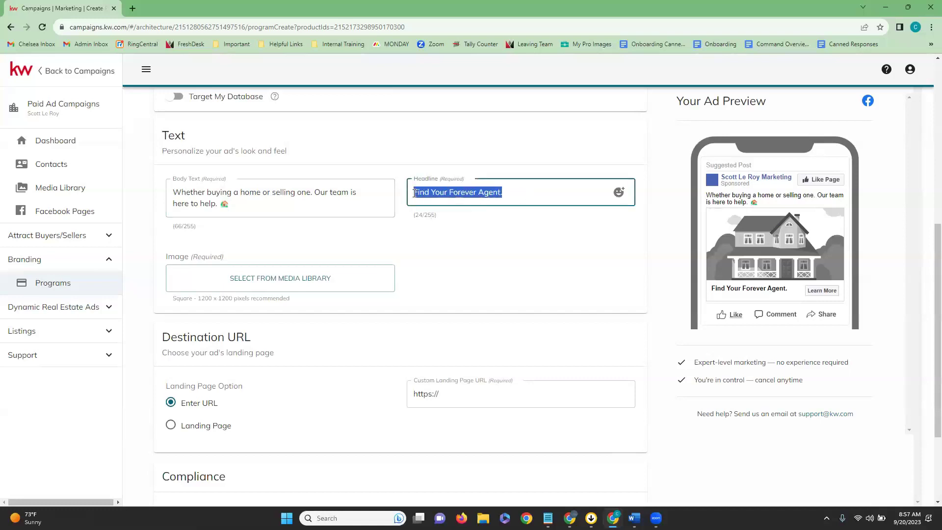
pyautogui.write('Iest')
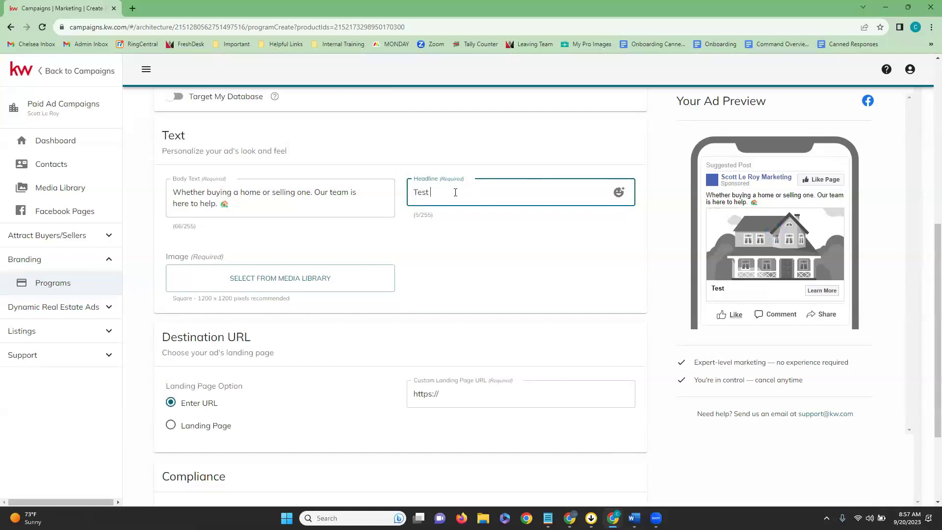
pyautogui.write('Campaign')
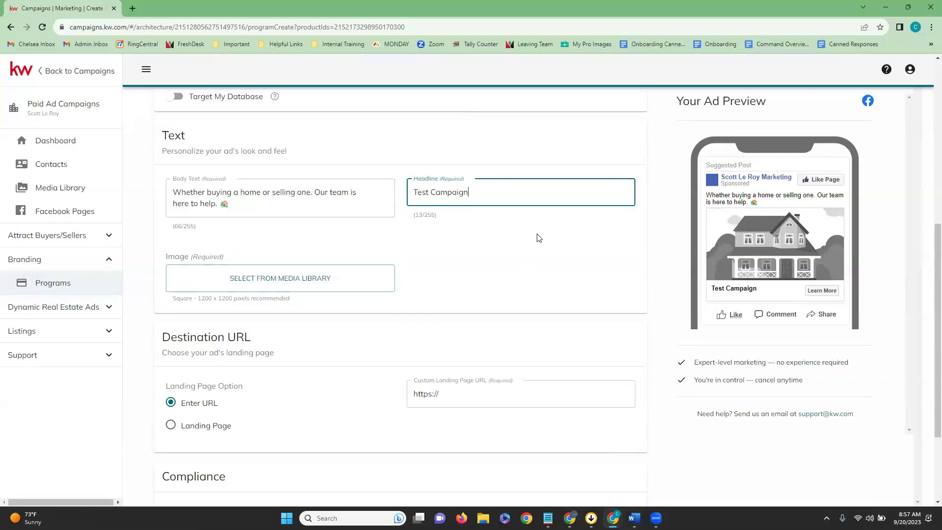
pyautogui.scroll(-3, 489, 247)
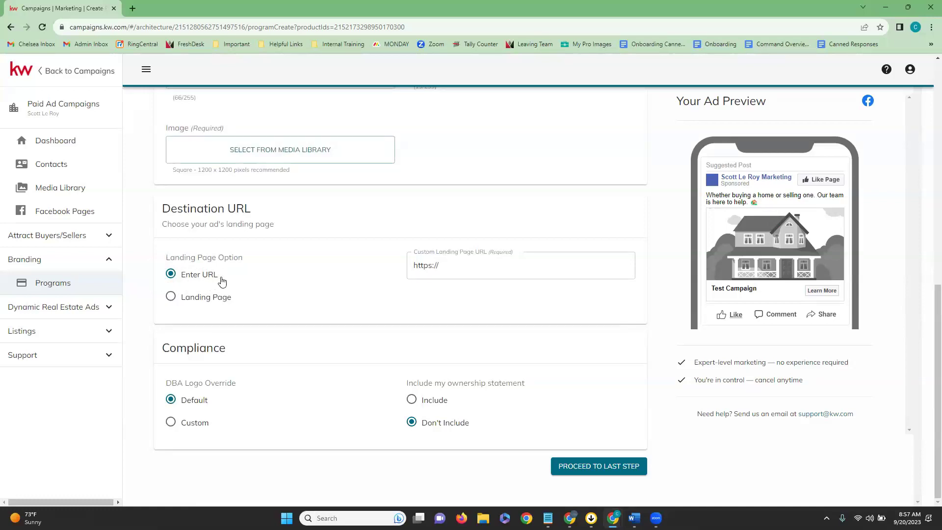
# Use the saved landing page 'Search for schools in your area' as the ad destination.
pyautogui.click(171, 297)
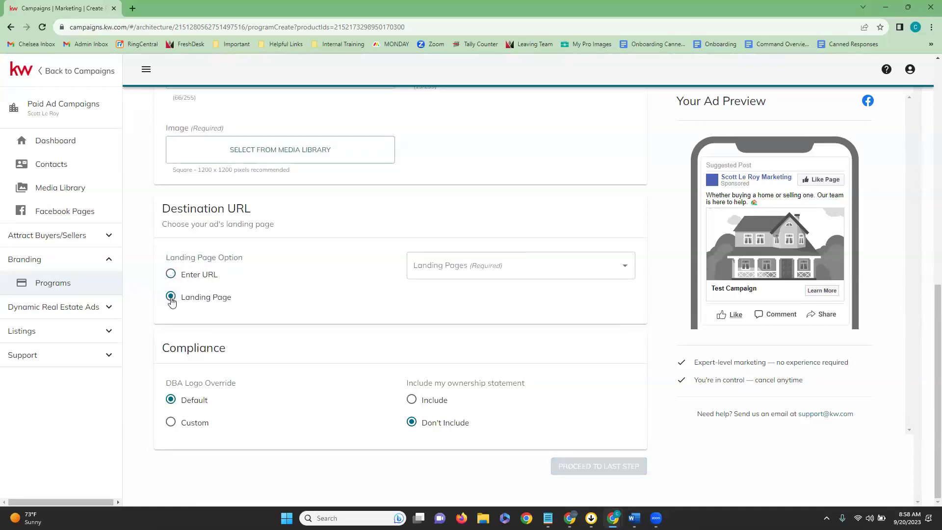
pyautogui.click(626, 269)
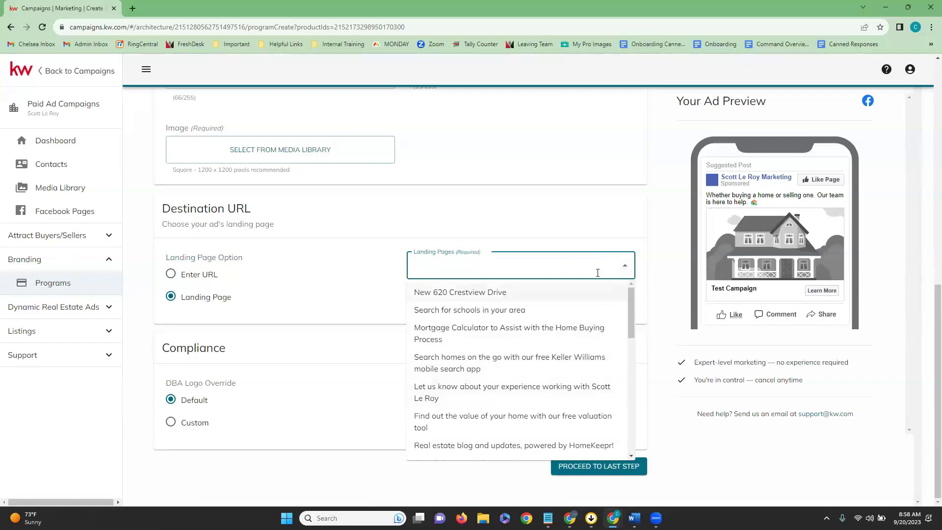
pyautogui.scroll(-10, 565, 314)
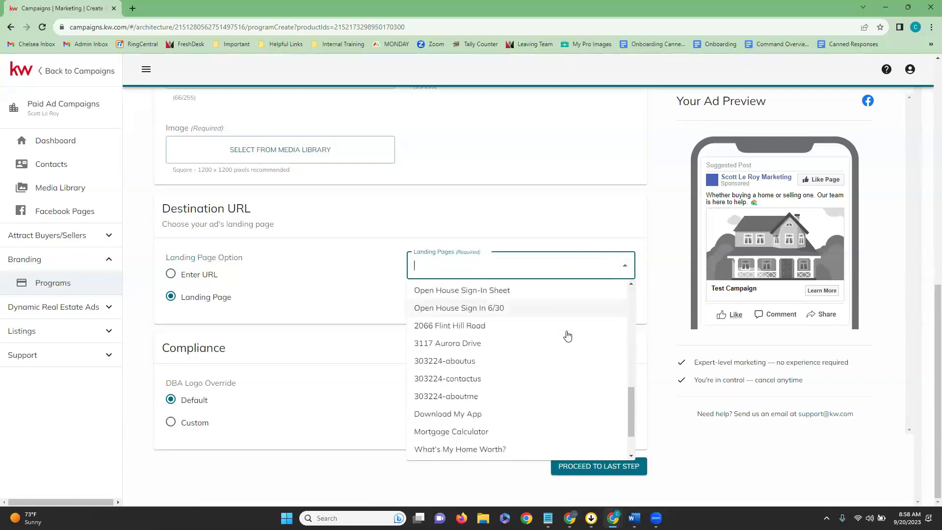
pyautogui.scroll(10, 567, 336)
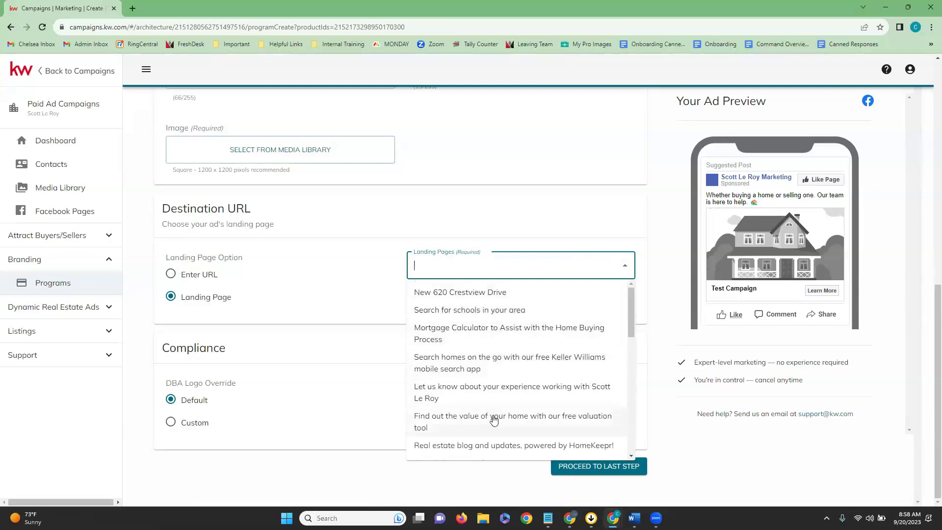
pyautogui.click(493, 313)
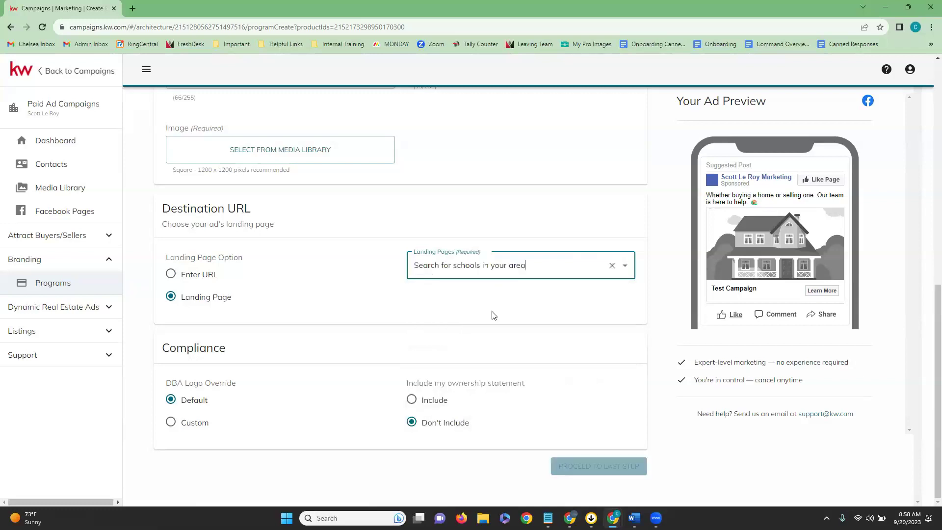
pyautogui.click(488, 313)
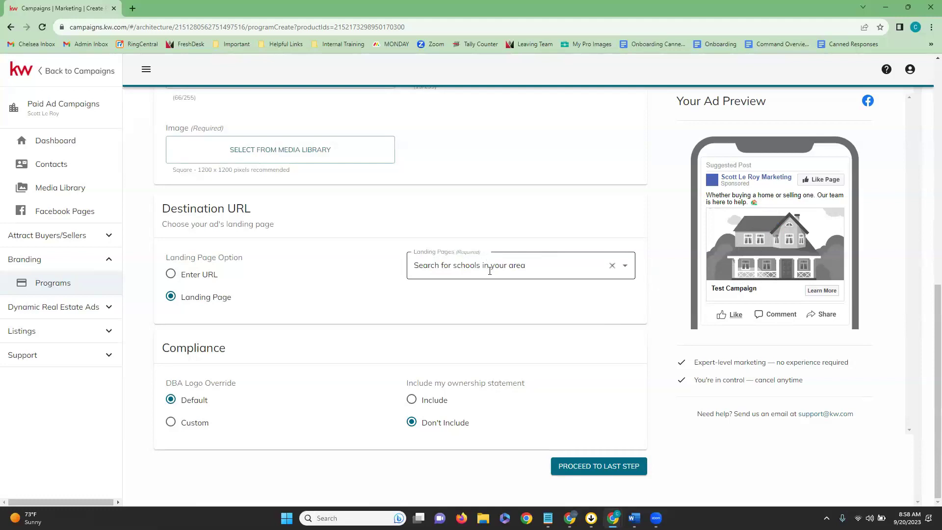
pyautogui.click(175, 277)
pyautogui.click(461, 262)
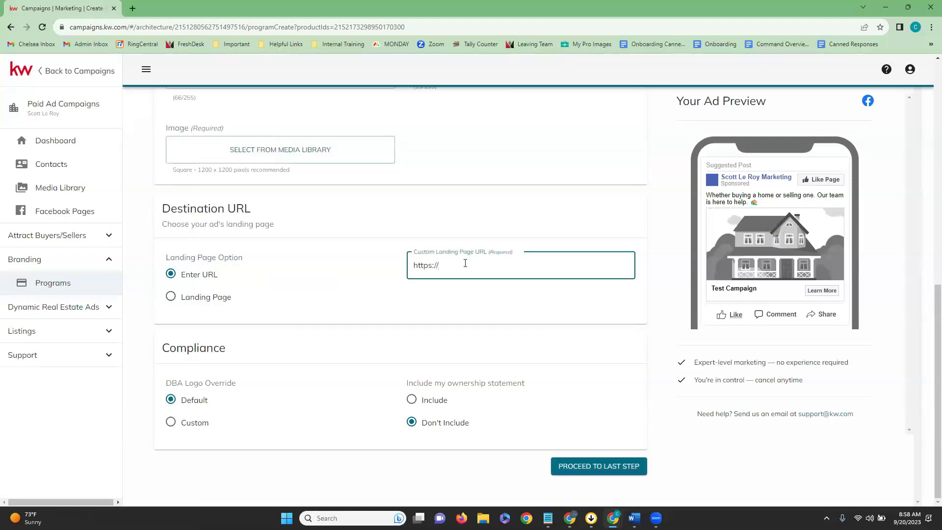
pyautogui.write('www.scottleroymarketin')
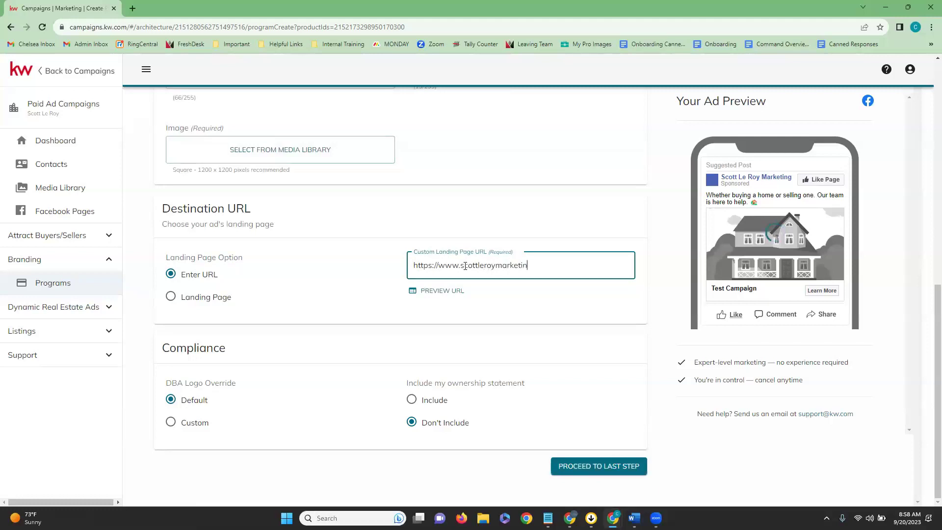
pyautogui.write('g.com')
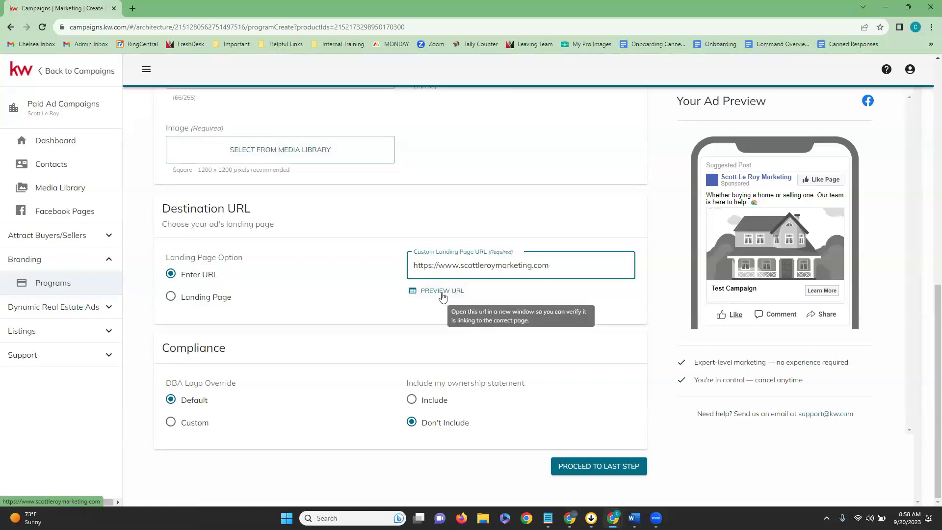
# Revert the destination from the custom URL to the landing page 'Search for schools in your area'.
pyautogui.click(170, 296)
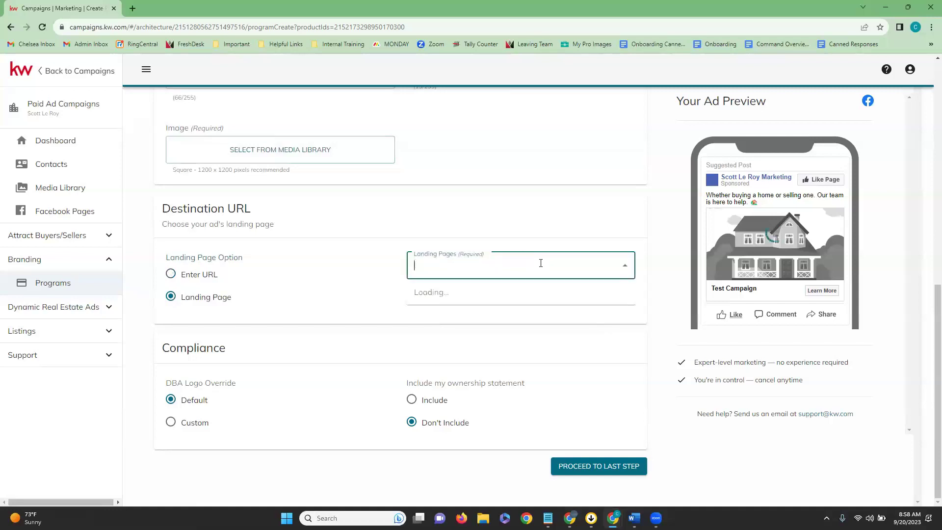
pyautogui.click(484, 312)
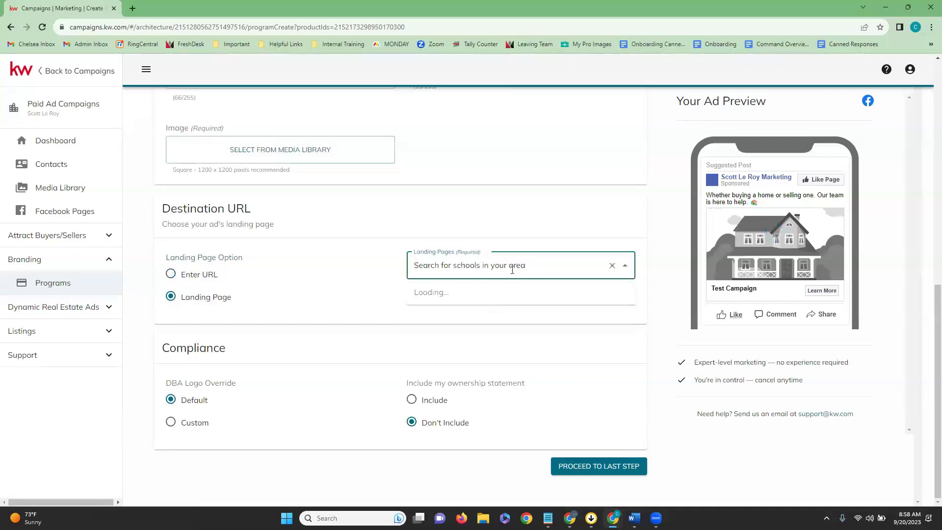
pyautogui.click(386, 274)
pyautogui.click(199, 300)
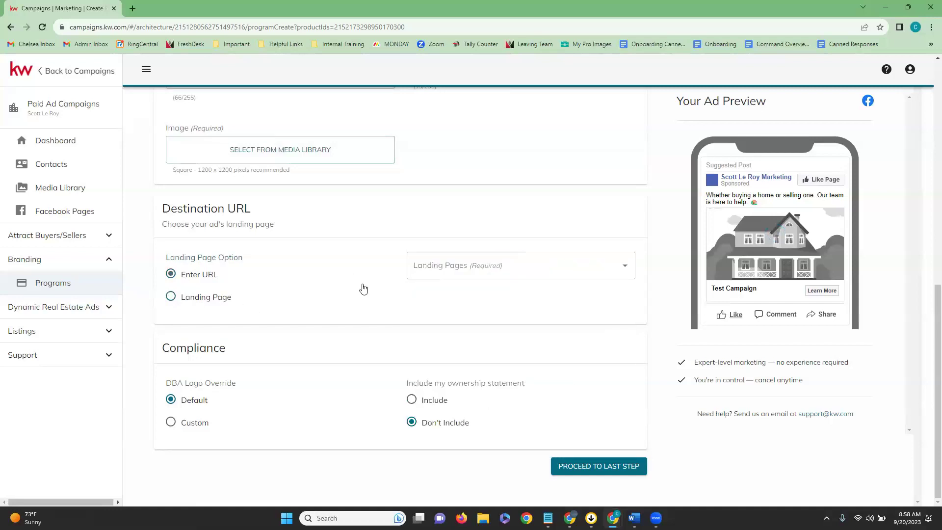
pyautogui.click(613, 268)
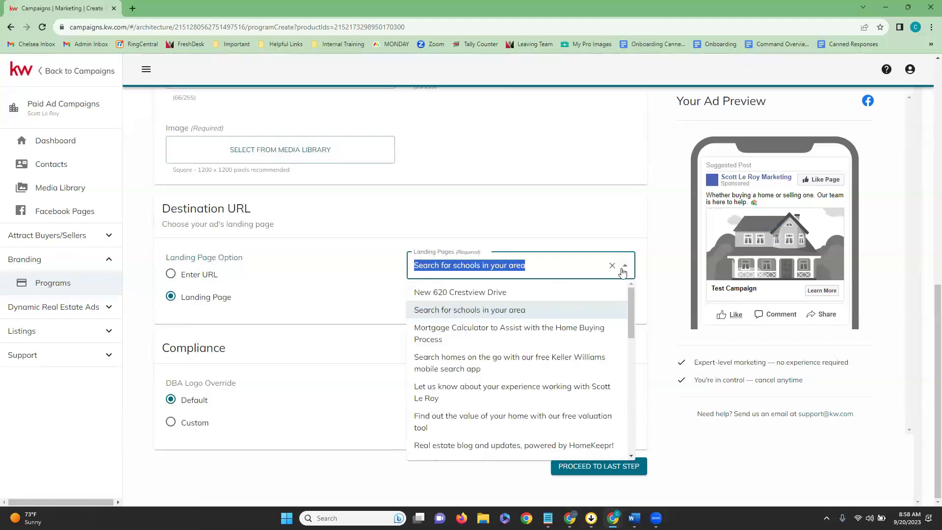
pyautogui.click(495, 311)
pyautogui.click(331, 309)
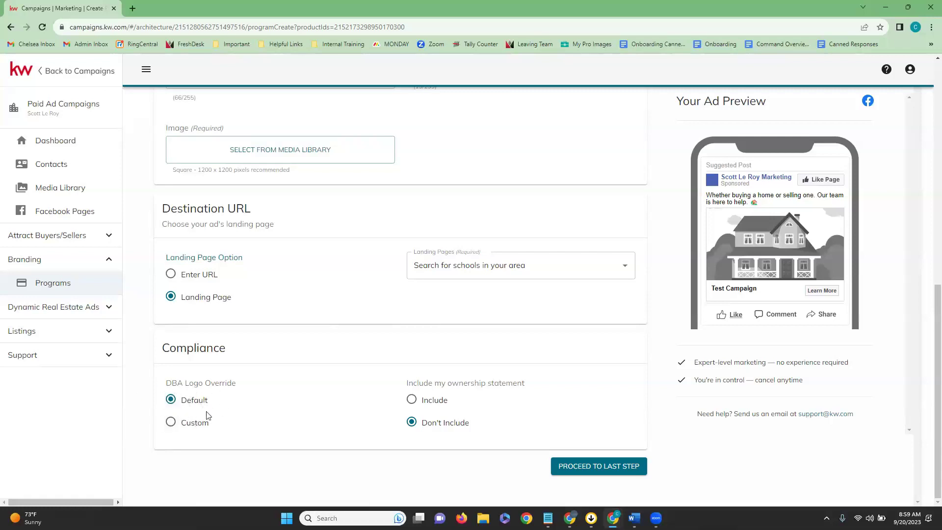
pyautogui.click(171, 423)
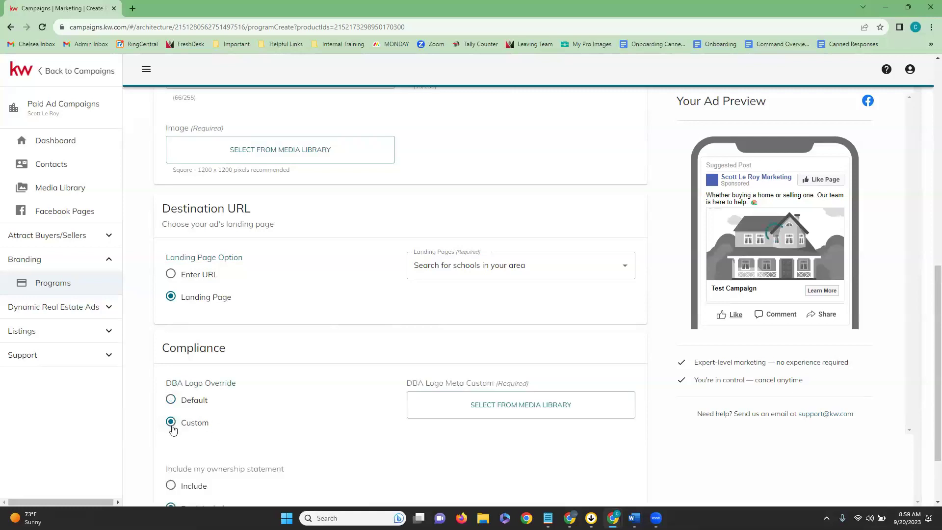
pyautogui.scroll(-2, 171, 427)
pyautogui.scroll(1, 170, 420)
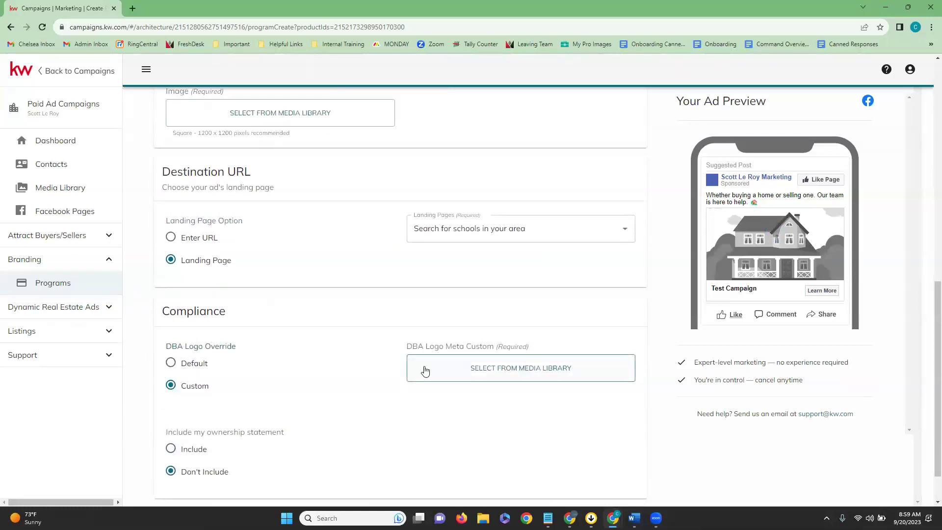
pyautogui.scroll(-1, 461, 367)
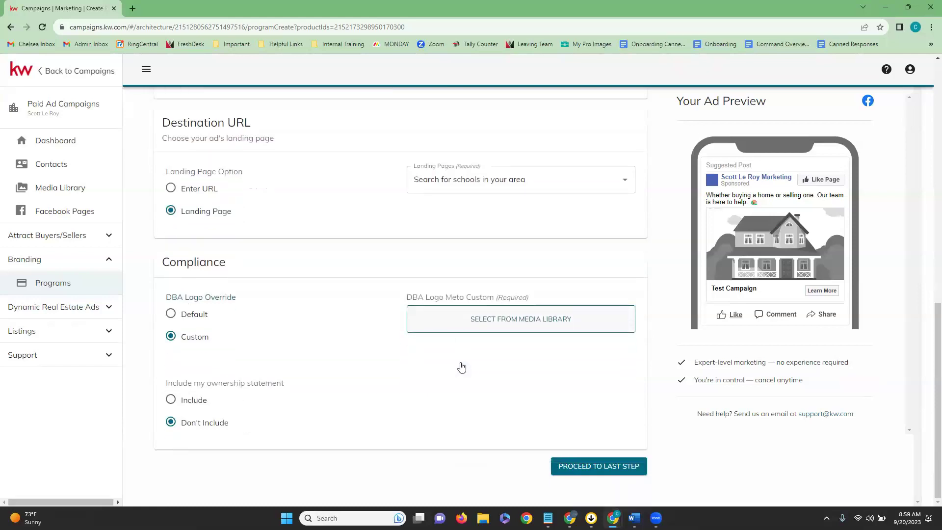
pyautogui.click(167, 315)
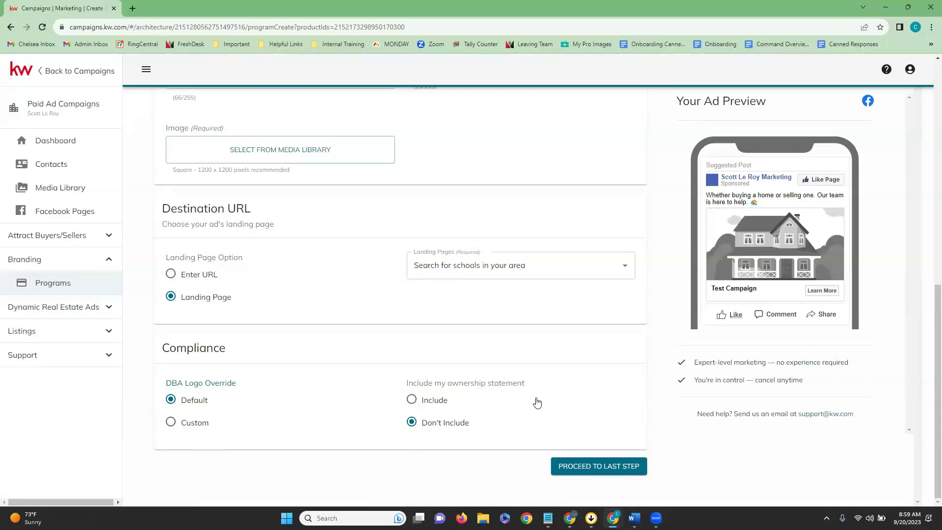
# Add the SOLD! house image from the media library and proceed to Finalize & Publish.
pyautogui.click(595, 466)
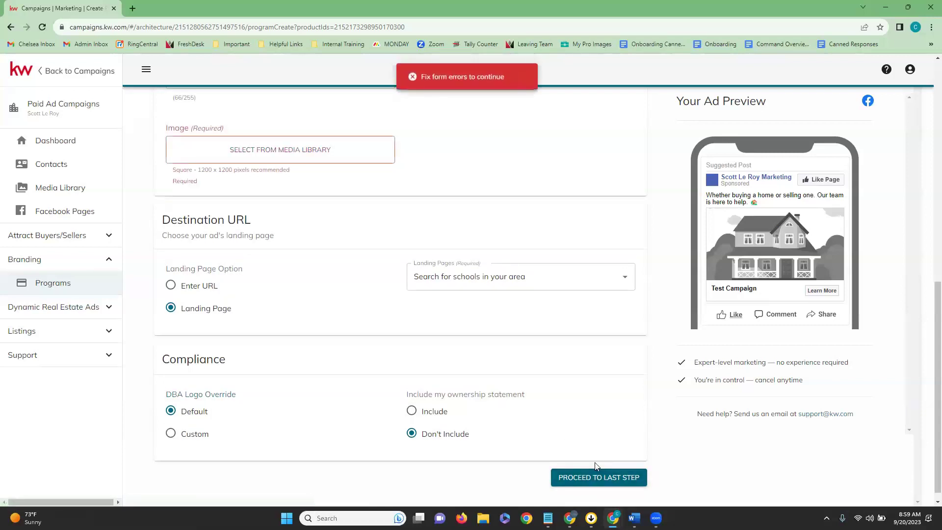
pyautogui.scroll(4, 242, 152)
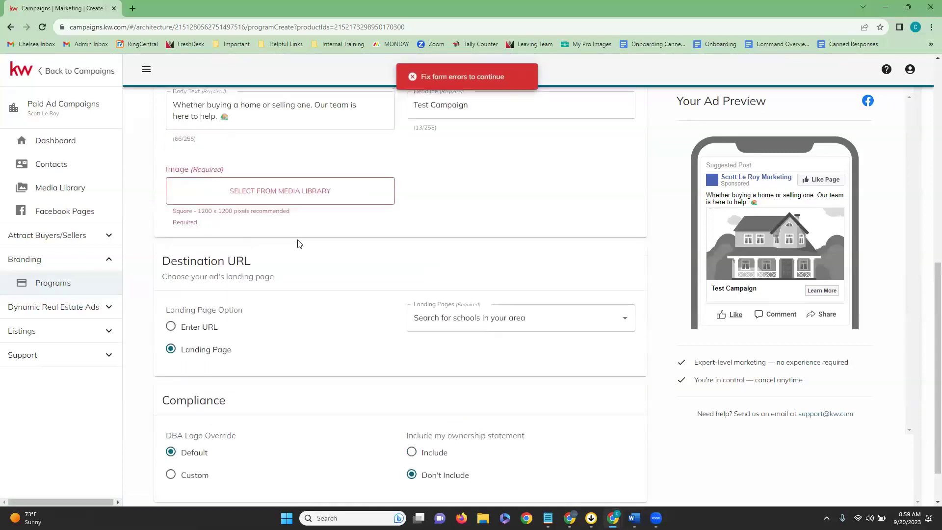
pyautogui.click(277, 352)
pyautogui.click(273, 188)
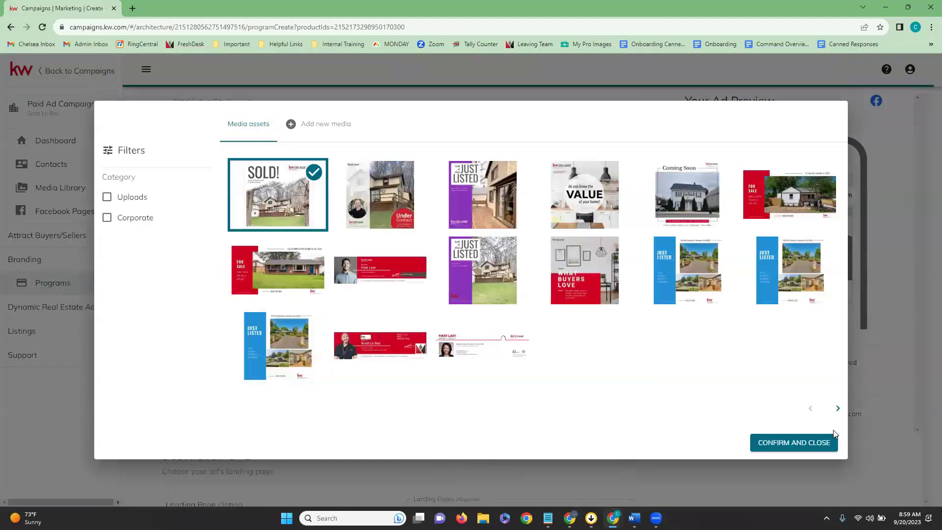
pyautogui.click(801, 446)
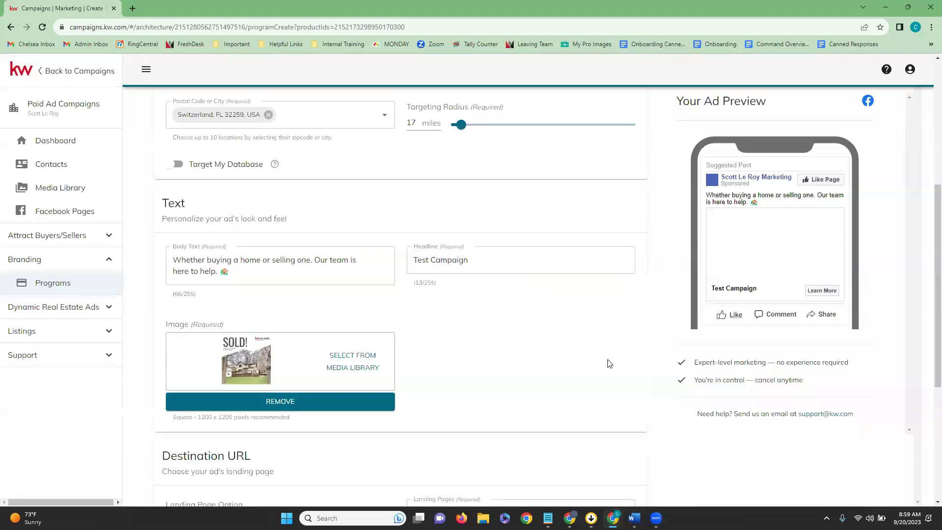
pyautogui.scroll(-5, 609, 363)
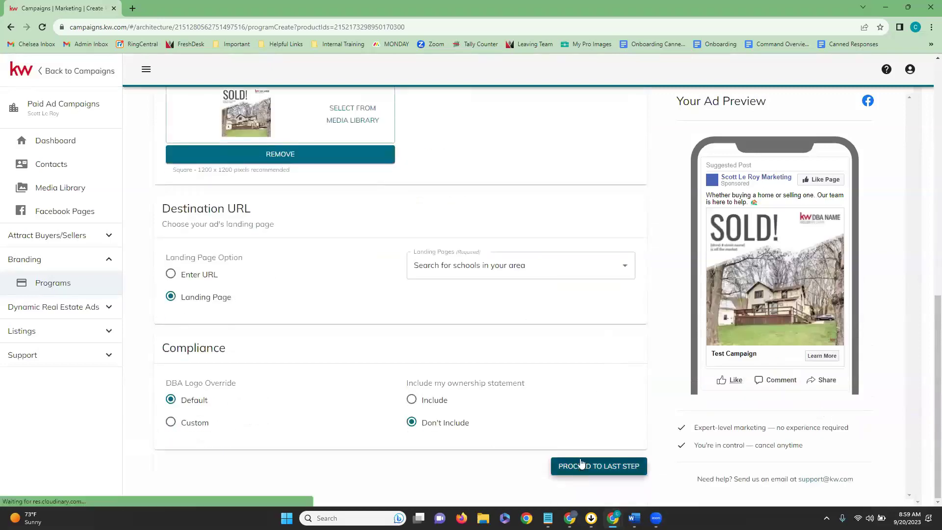
pyautogui.click(581, 463)
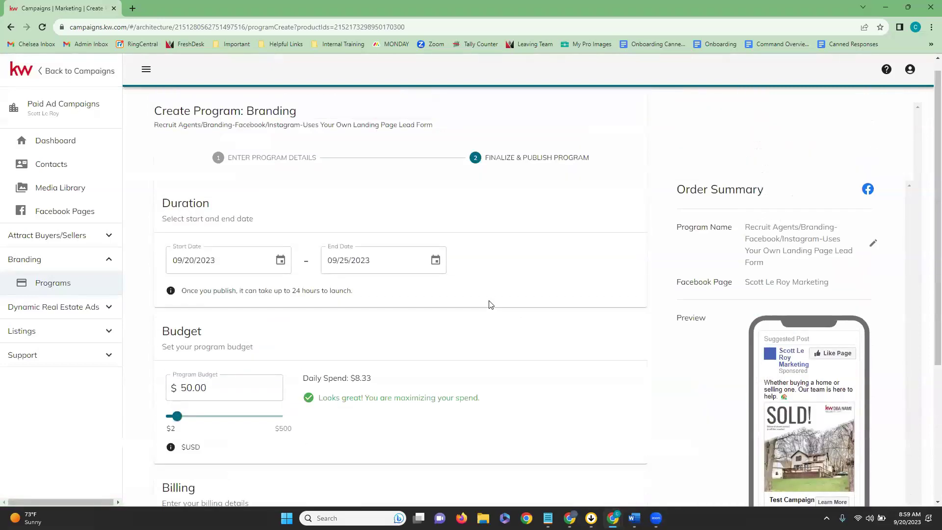
pyautogui.scroll(-1, 489, 305)
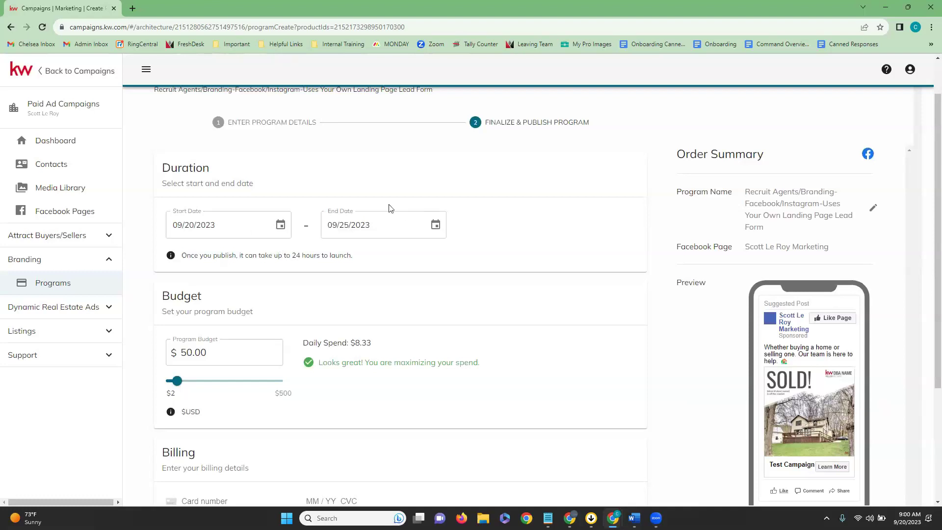
pyautogui.scroll(-3, 382, 238)
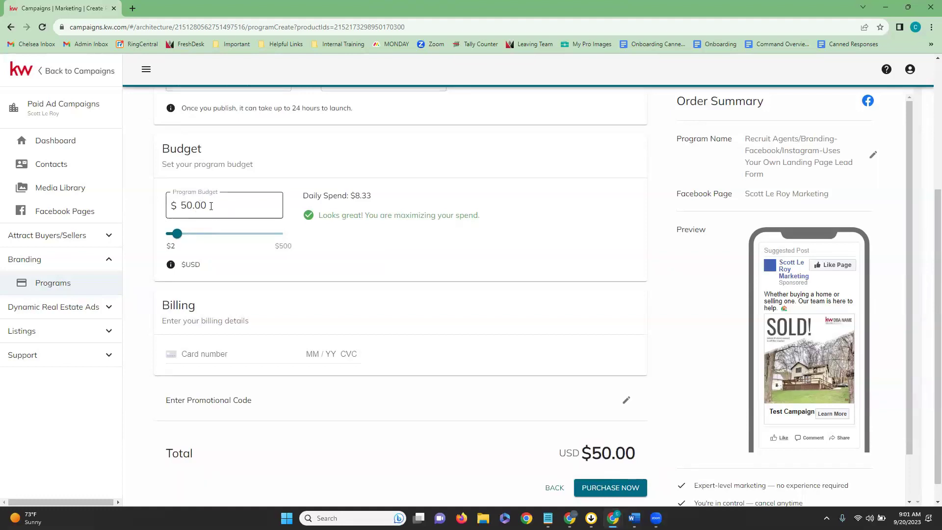
# Raise the program budget to $60.00 at $10.00 daily spend, totalling $60.00.
pyautogui.click(213, 207)
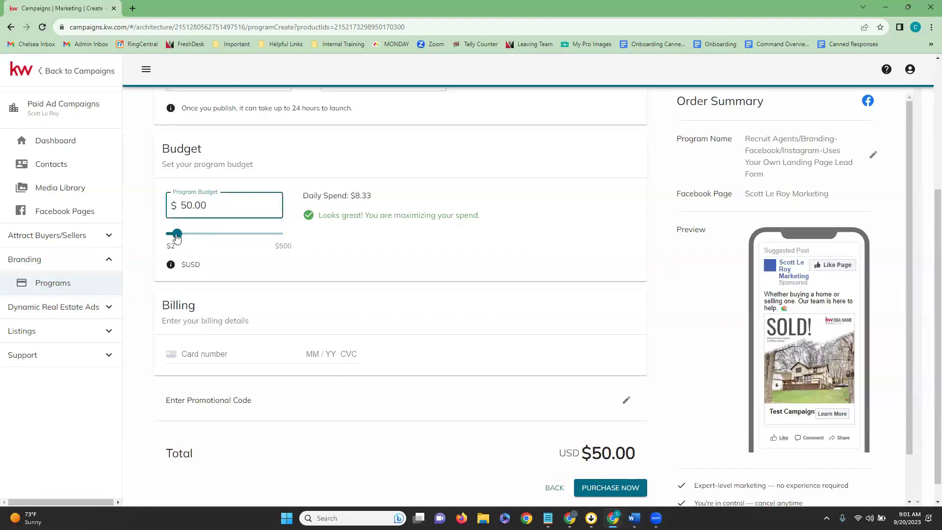
pyautogui.moveTo(177, 237)
pyautogui.mouseDown()
pyautogui.moveTo(199, 238)
pyautogui.moveTo(181, 238)
pyautogui.mouseUp()
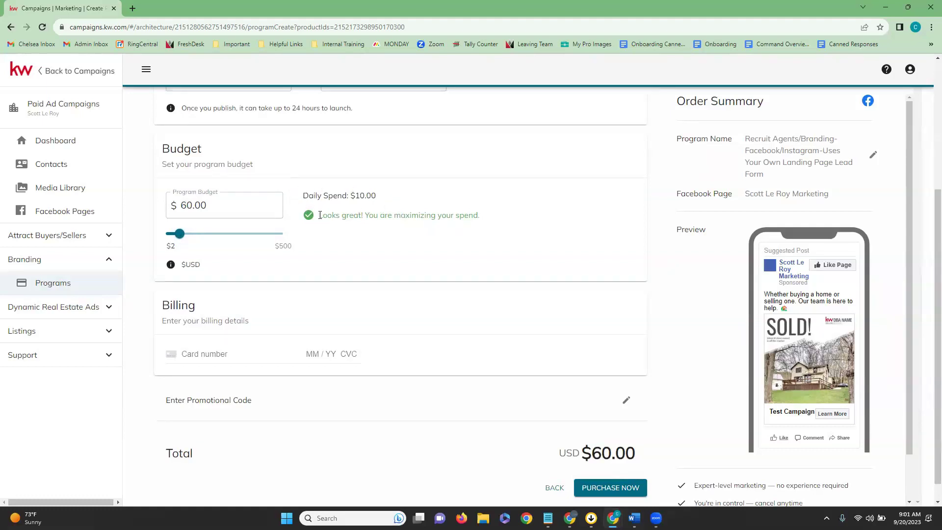
pyautogui.scroll(1, 308, 216)
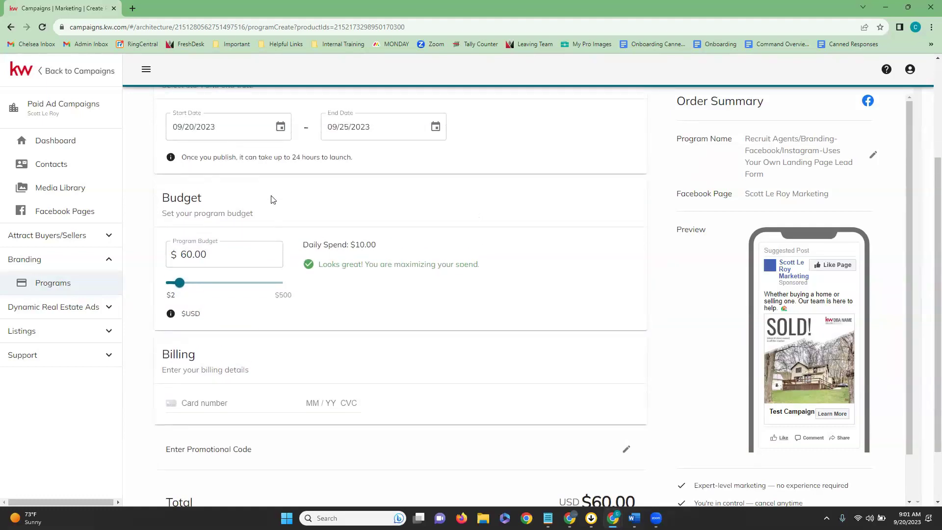
pyautogui.scroll(1, 267, 190)
pyautogui.scroll(1, 258, 201)
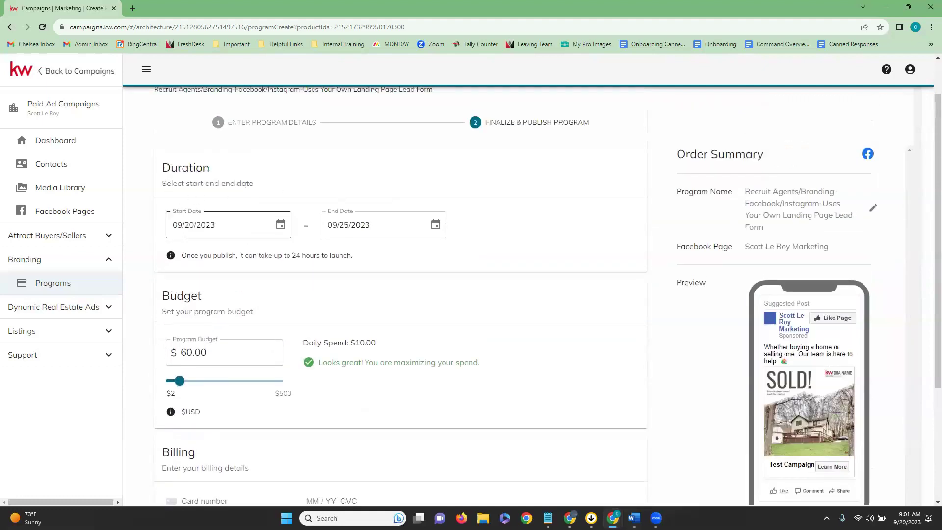
pyautogui.scroll(-1, 468, 320)
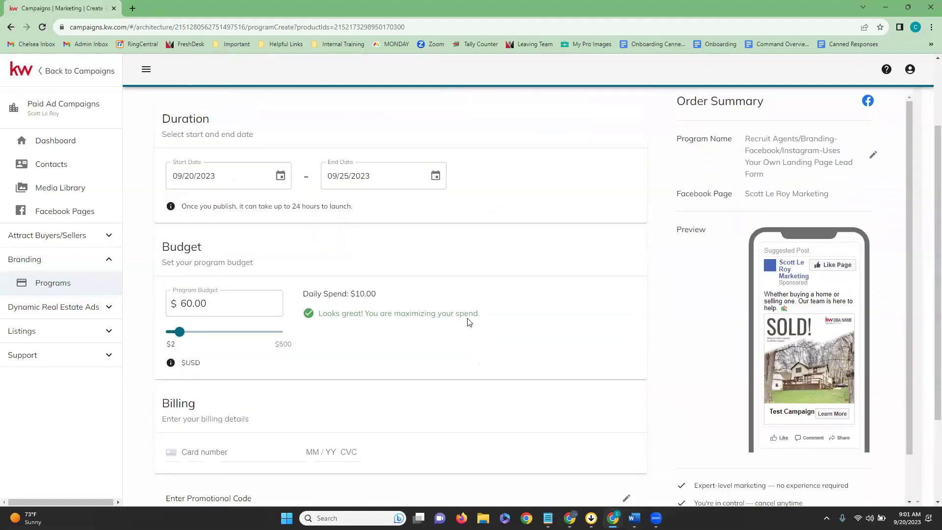
pyautogui.scroll(-2, 458, 319)
pyautogui.scroll(-1, 460, 320)
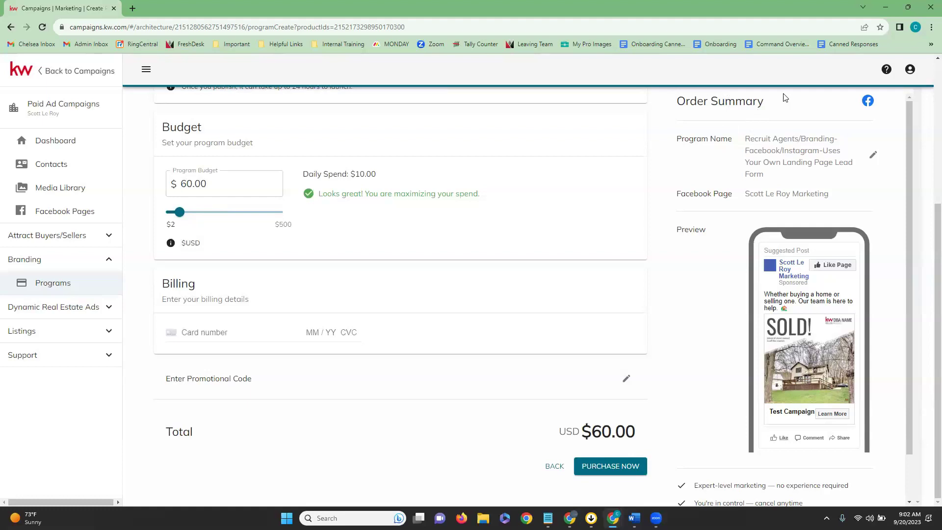
pyautogui.scroll(3, 788, 185)
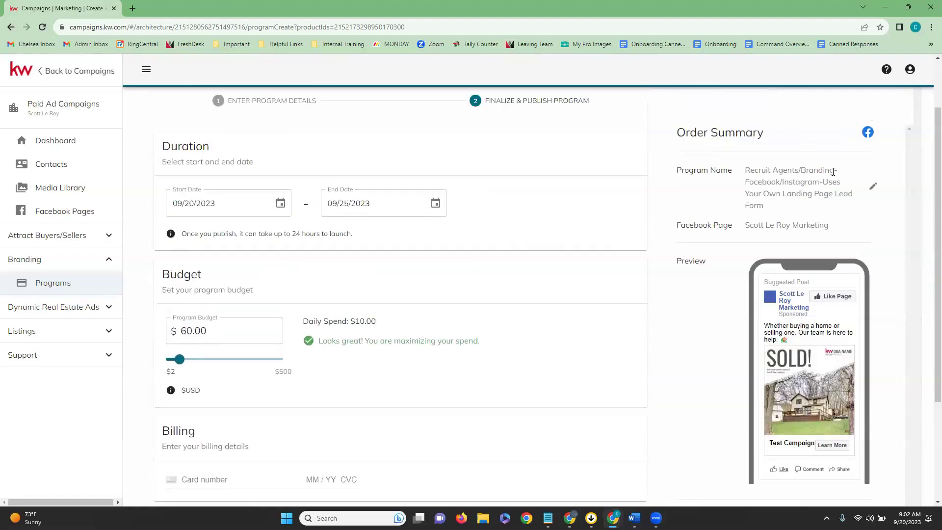
# Add the prefix '9.20' to the program name, giving '9.20 Recruit Agents/Branding'.
pyautogui.click(873, 186)
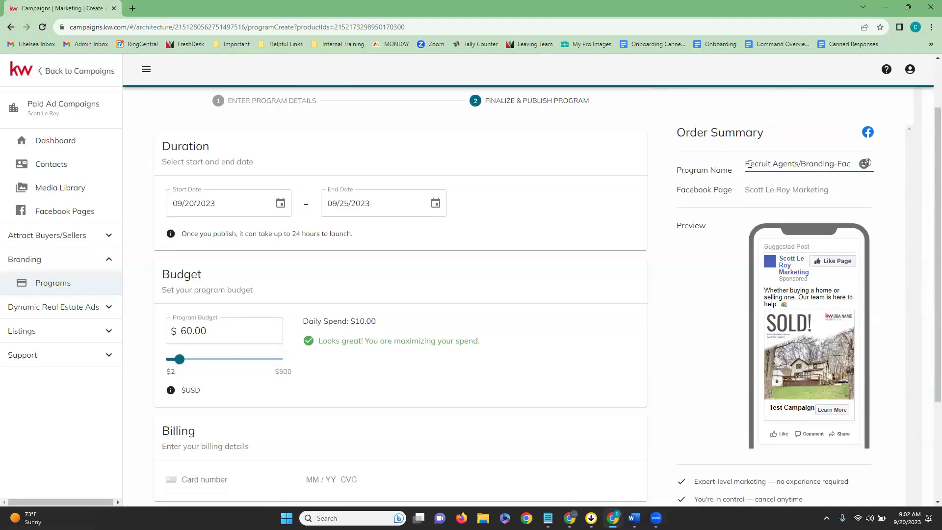
pyautogui.moveTo(749, 163); pyautogui.dragTo(882, 197)
pyautogui.click(893, 197)
pyautogui.click(746, 164)
pyautogui.write('S/20')
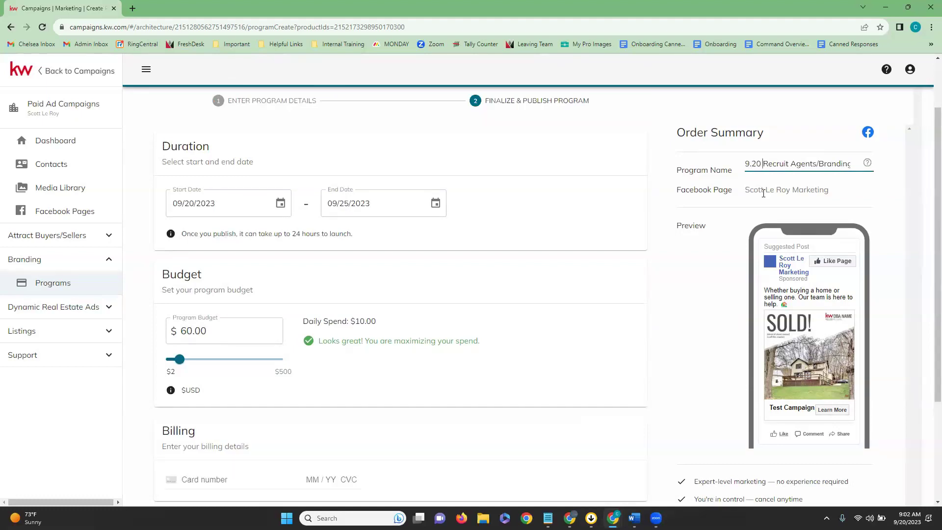
pyautogui.scroll(-3, 764, 193)
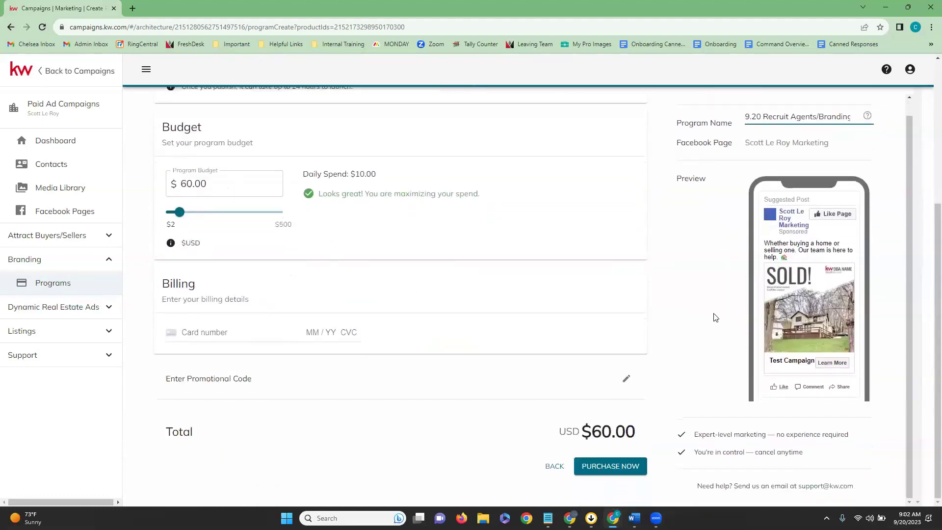